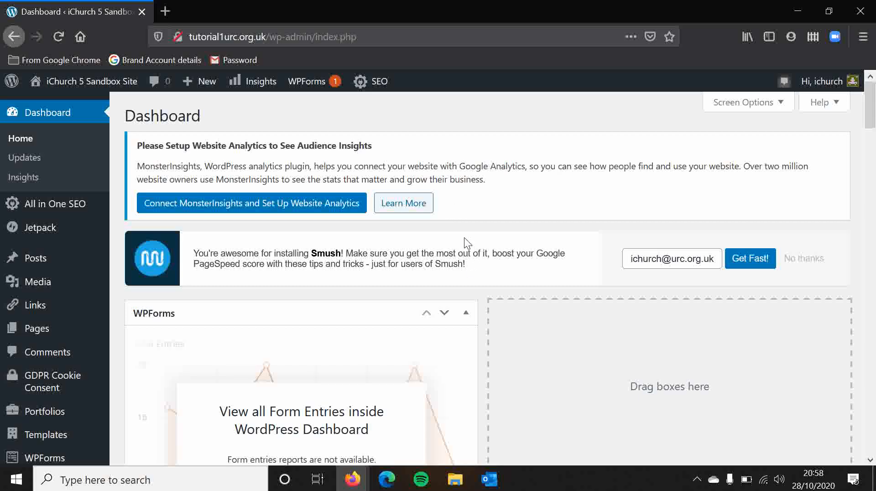
Collapse the WPForms widget on the dashboard.
{"action": "scroll", "coordinate": [464, 237], "scroll_direction": "down", "scroll_amount": 4}
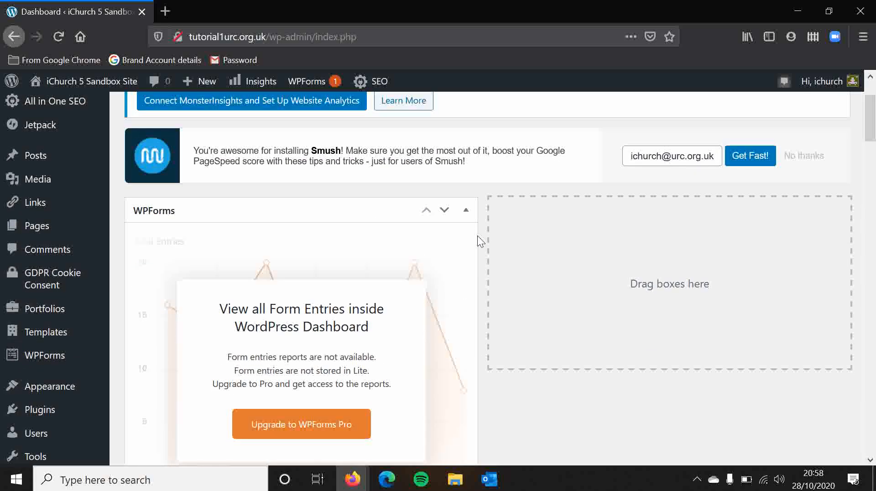
{"action": "left_click", "coordinate": [466, 210]}
{"action": "left_click", "coordinate": [481, 210]}
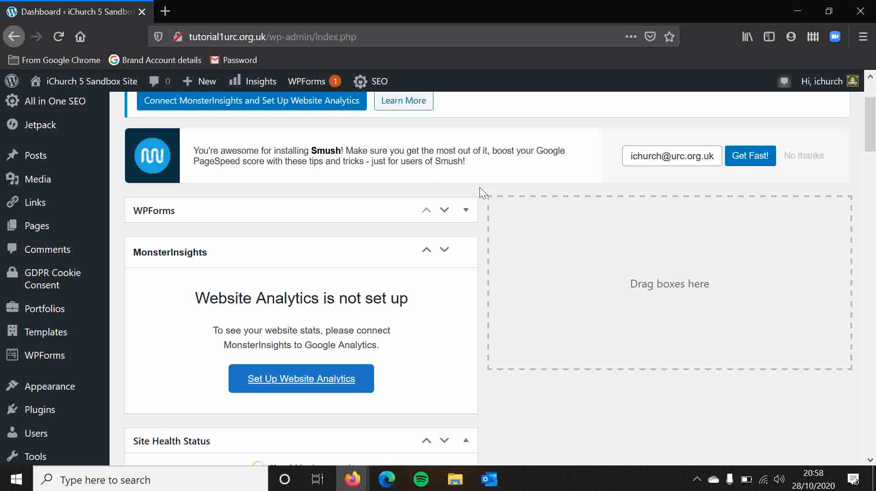
Open the list of installed plugins and filter it to show only the active ones.
{"action": "scroll", "coordinate": [481, 187], "scroll_direction": "down", "scroll_amount": 4}
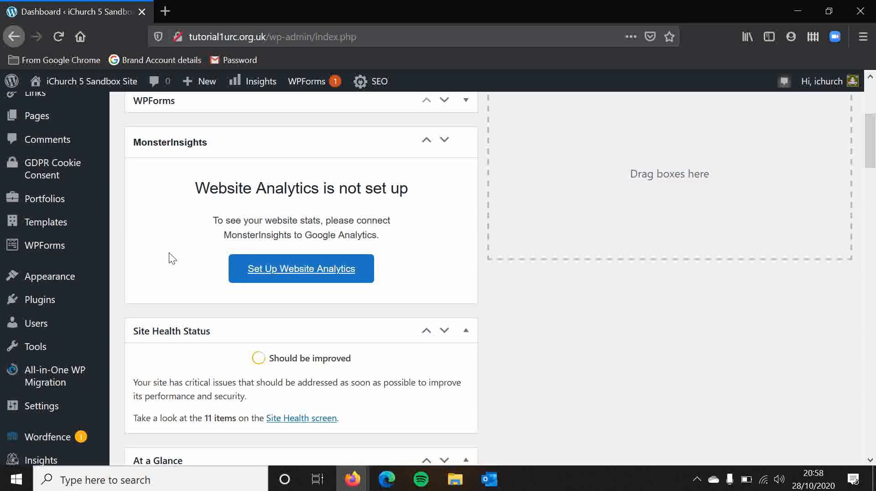
{"action": "mouse_move", "coordinate": [69, 305]}
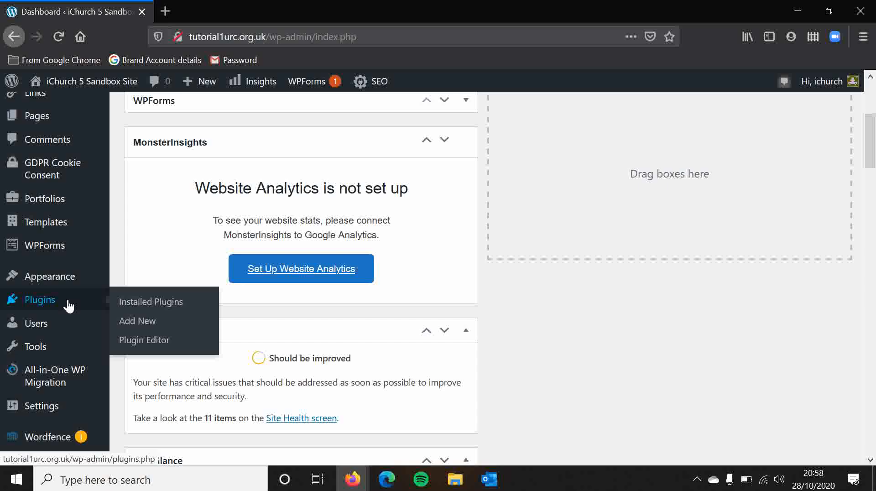
{"action": "left_click", "coordinate": [68, 305]}
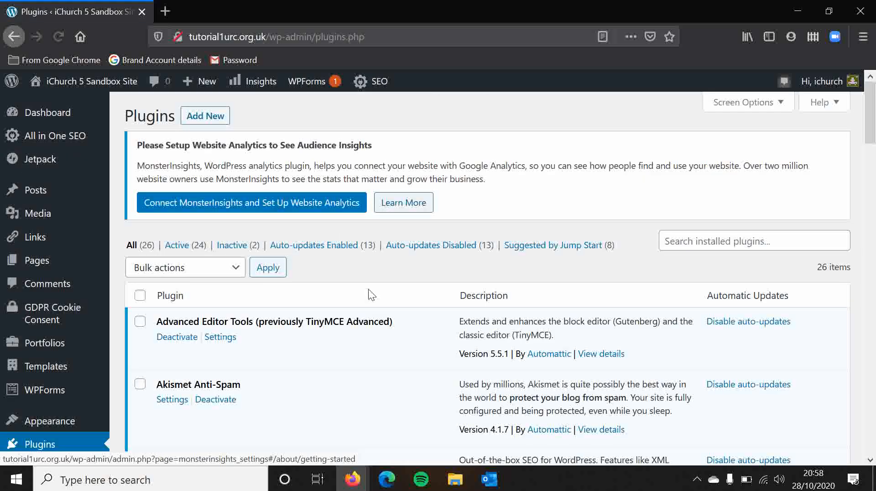
{"action": "left_click", "coordinate": [187, 255]}
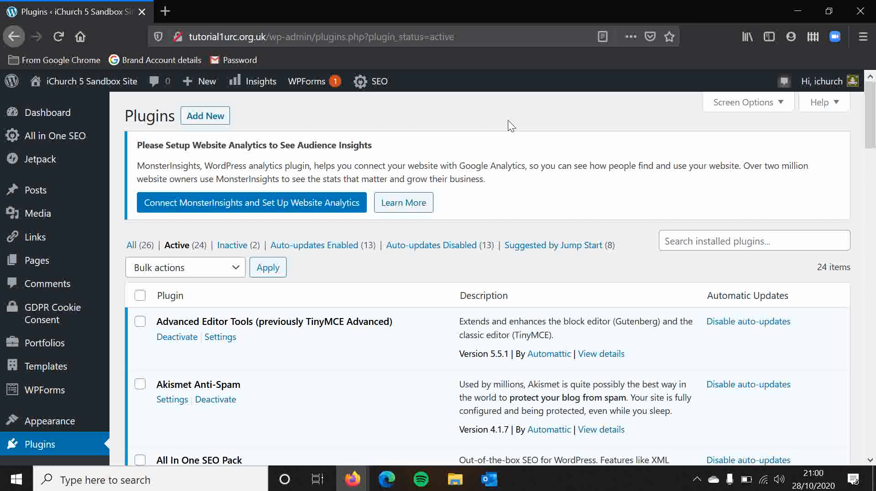
Go to the page for adding new plugins and install bbPress from the featured plugins.
{"action": "left_click", "coordinate": [207, 118]}
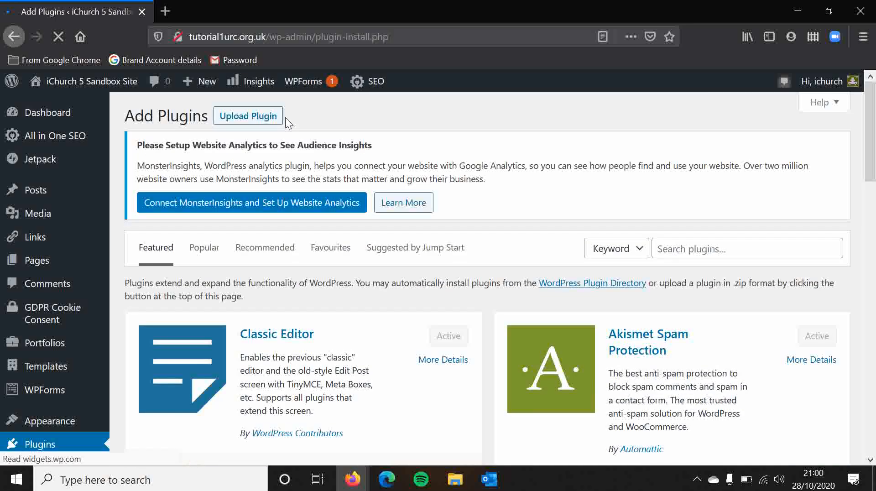
{"action": "left_click", "coordinate": [635, 257]}
{"action": "left_click", "coordinate": [648, 231]}
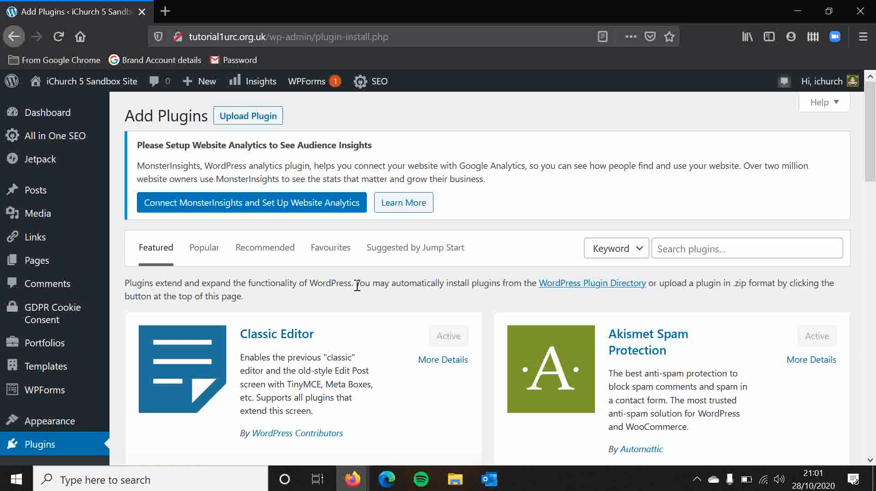
{"action": "scroll", "coordinate": [356, 285], "scroll_direction": "down", "scroll_amount": 3}
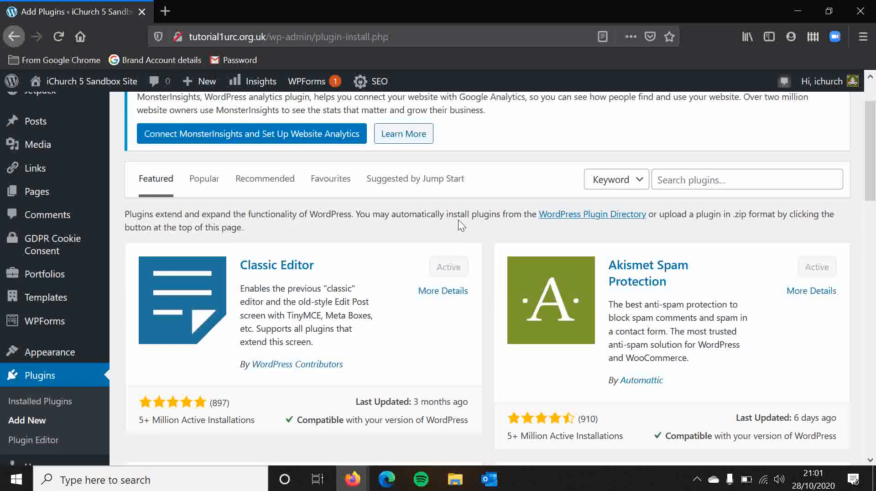
{"action": "scroll", "coordinate": [458, 220], "scroll_direction": "up", "scroll_amount": 3}
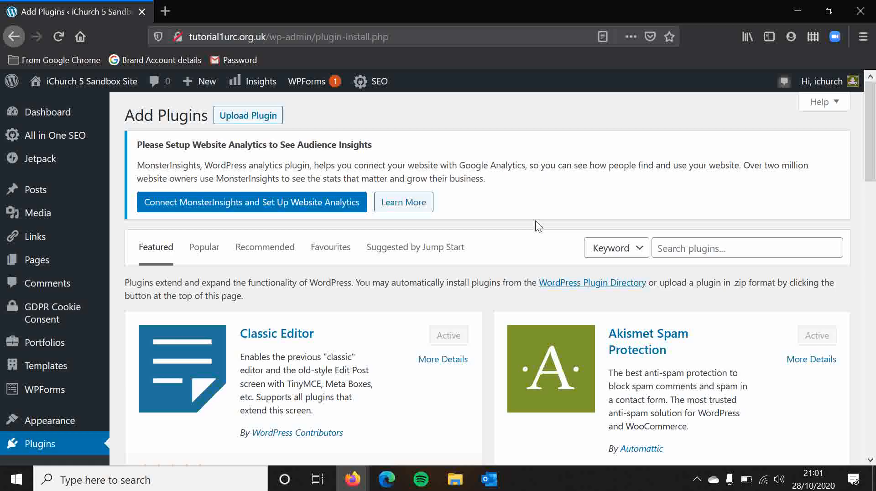
{"action": "scroll", "coordinate": [535, 220], "scroll_direction": "down", "scroll_amount": 5}
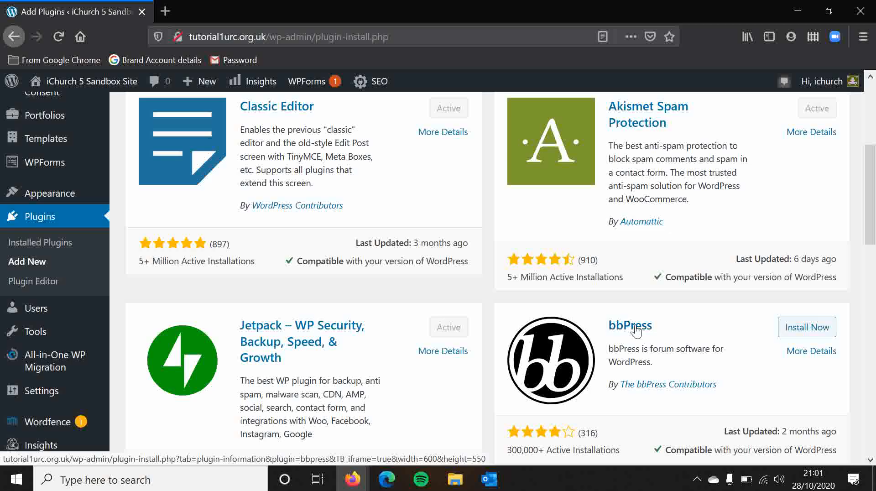
{"action": "left_click", "coordinate": [797, 327]}
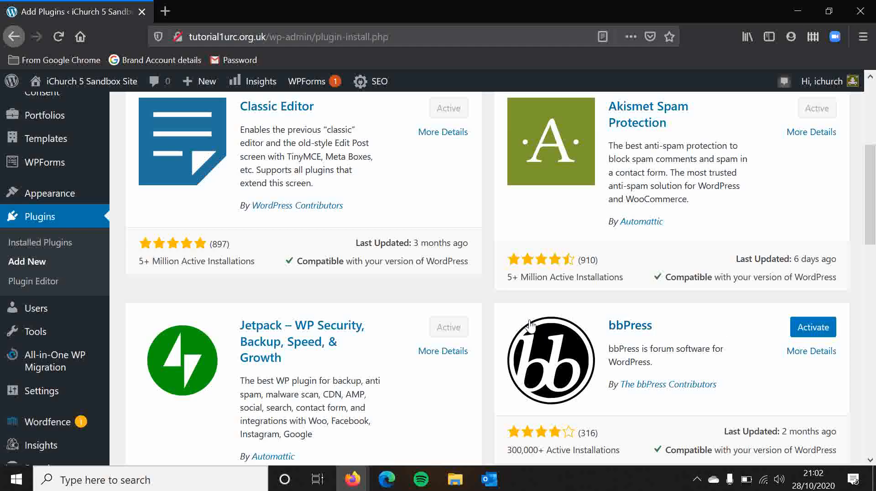
Examine the featured plugins' star ratings, active installations, last update dates and compatibility with the WordPress version.
{"action": "scroll", "coordinate": [483, 253], "scroll_direction": "up", "scroll_amount": 2}
{"action": "scroll", "coordinate": [483, 258], "scroll_direction": "up", "scroll_amount": 1}
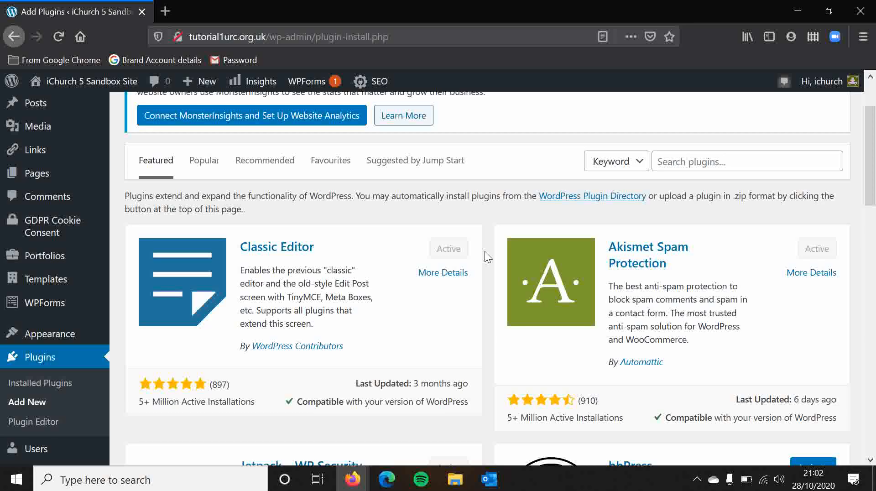
{"action": "scroll", "coordinate": [475, 231], "scroll_direction": "down", "scroll_amount": 2}
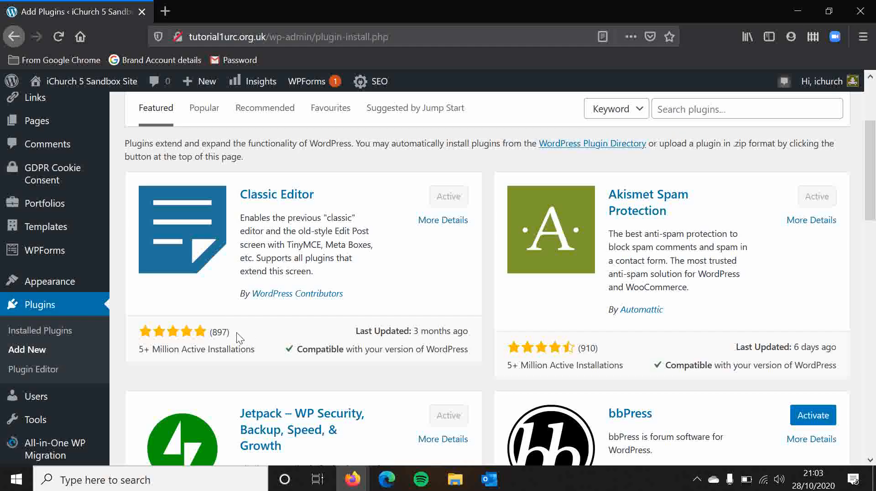
{"action": "left_click_drag", "start_coordinate": [229, 333], "coordinate": [196, 330]}
{"action": "left_click", "coordinate": [246, 326]}
{"action": "left_click", "coordinate": [205, 352]}
{"action": "mouse_move", "coordinate": [255, 352]}
{"action": "left_mouse_down"}
{"action": "mouse_move", "coordinate": [217, 352]}
{"action": "mouse_move", "coordinate": [256, 352]}
{"action": "left_mouse_up"}
{"action": "left_click", "coordinate": [261, 359]}
{"action": "scroll", "coordinate": [261, 361], "scroll_direction": "down", "scroll_amount": 1}
{"action": "scroll", "coordinate": [261, 361], "scroll_direction": "down", "scroll_amount": 2}
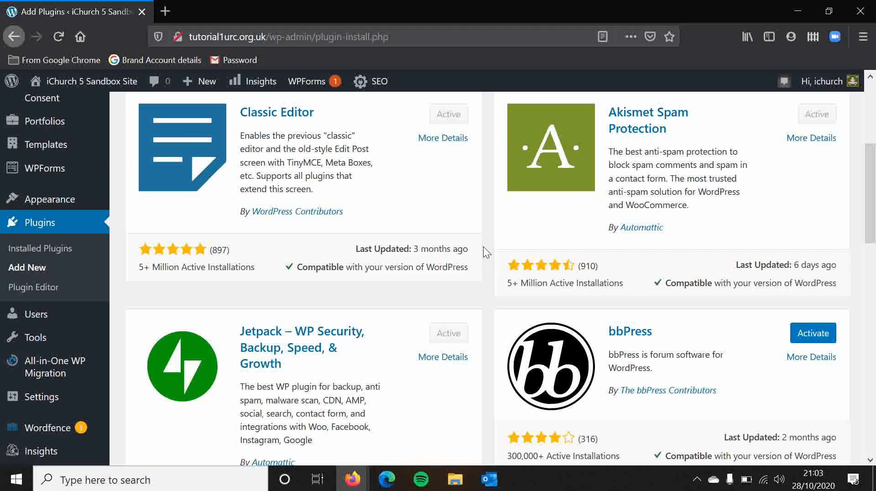
{"action": "scroll", "coordinate": [484, 250], "scroll_direction": "down", "scroll_amount": 1}
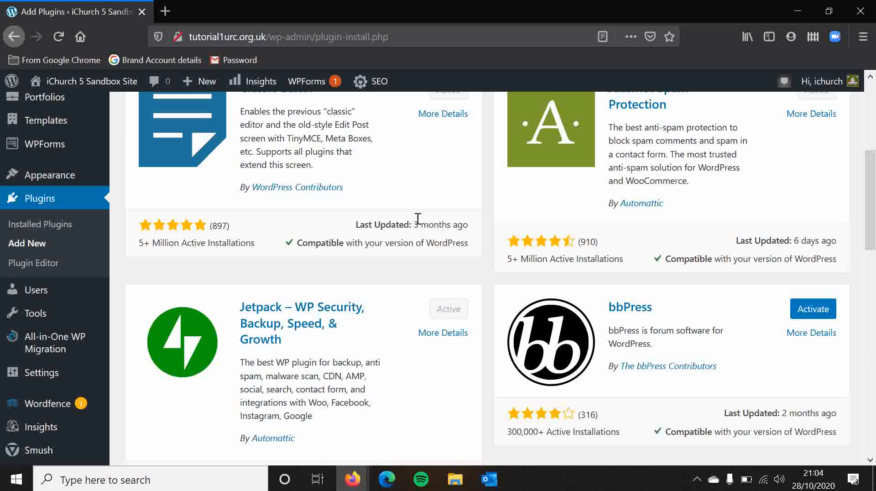
{"action": "scroll", "coordinate": [418, 219], "scroll_direction": "up", "scroll_amount": 2}
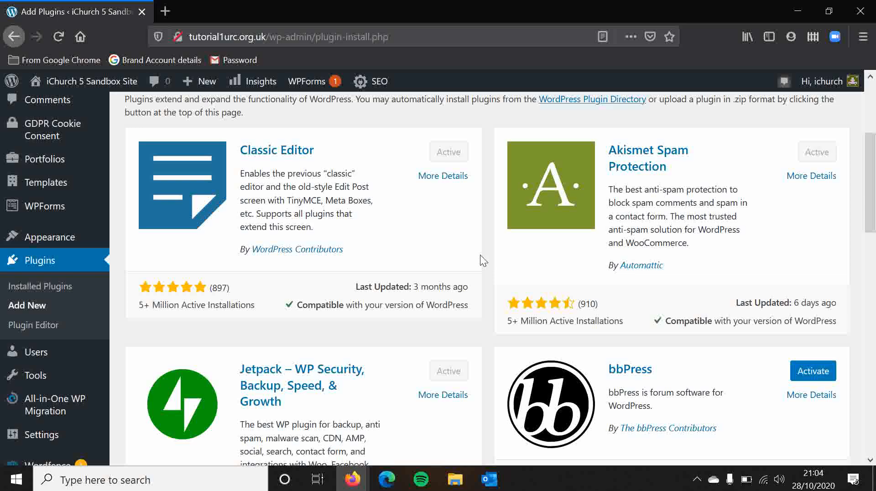
{"action": "scroll", "coordinate": [480, 261], "scroll_direction": "down", "scroll_amount": 4}
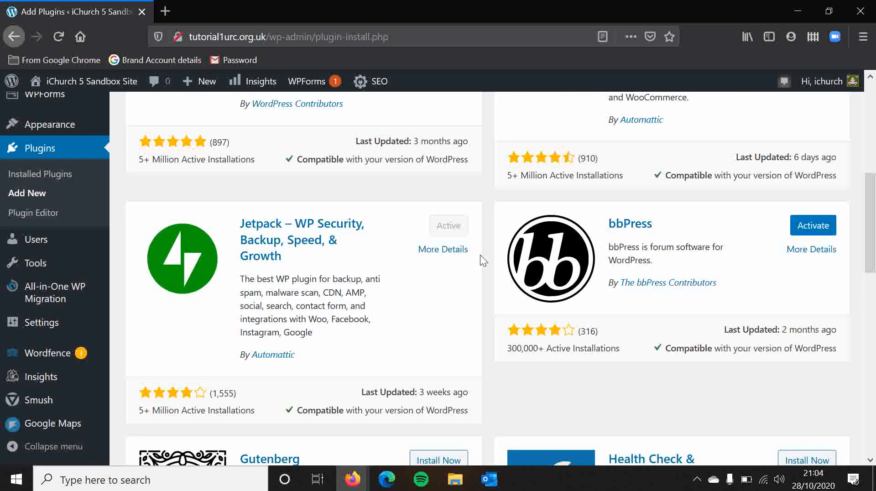
{"action": "scroll", "coordinate": [480, 256], "scroll_direction": "up", "scroll_amount": 3}
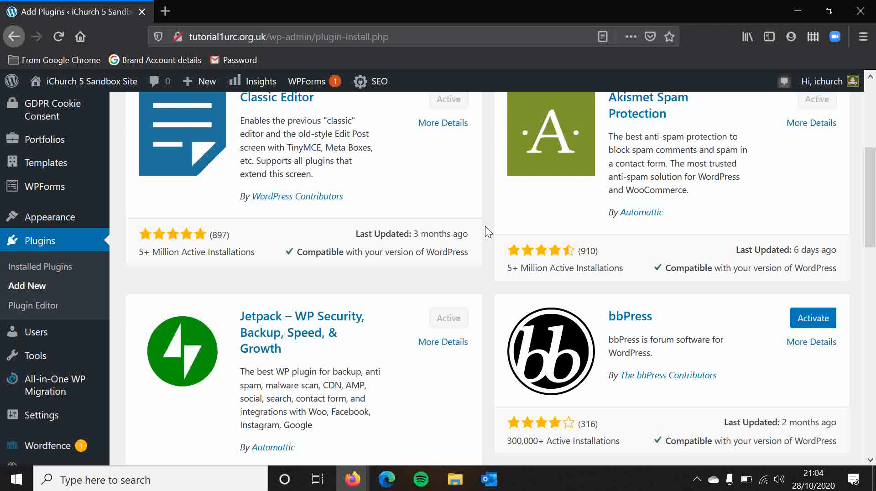
{"action": "scroll", "coordinate": [486, 226], "scroll_direction": "up", "scroll_amount": 3}
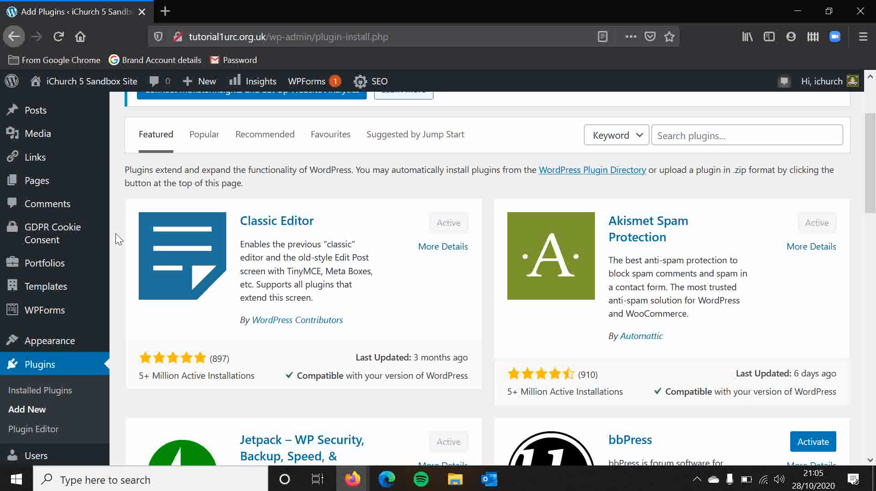
Return to the installed plugins and look through the full list, including the bbPress entry.
{"action": "left_click", "coordinate": [49, 393]}
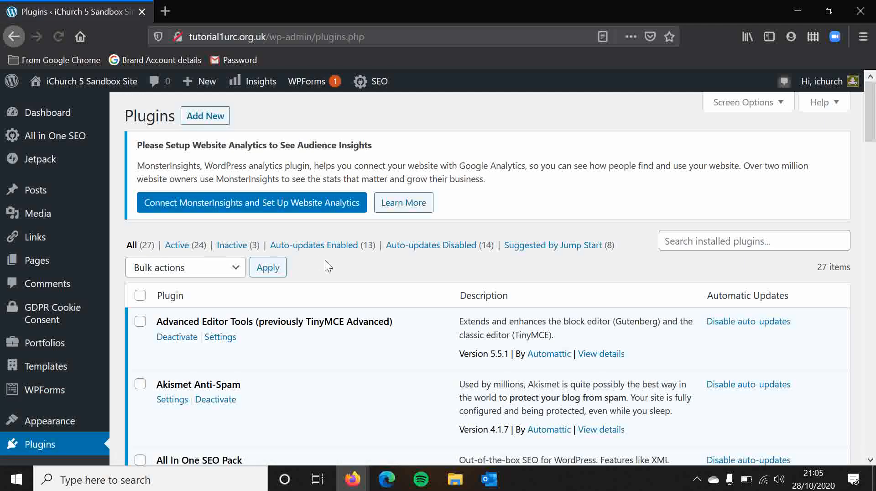
{"action": "mouse_move", "coordinate": [107, 242]}
{"action": "scroll", "coordinate": [673, 256], "scroll_direction": "down", "scroll_amount": 3}
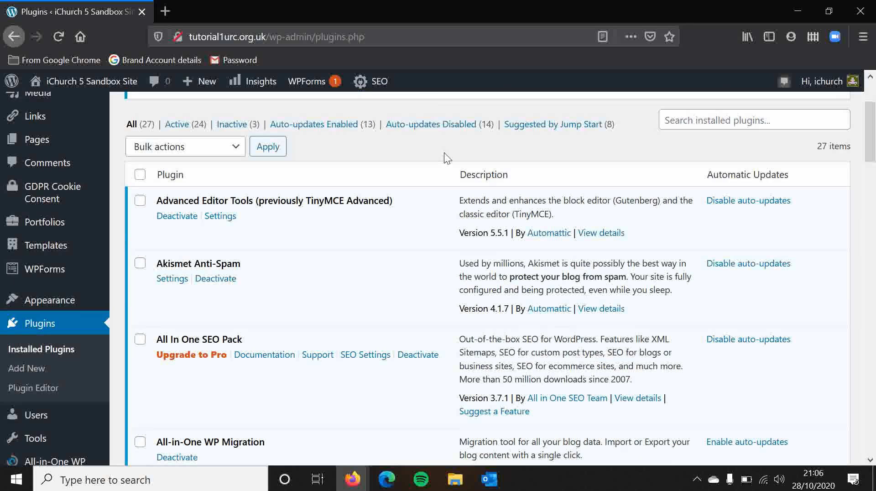
{"action": "scroll", "coordinate": [397, 382], "scroll_direction": "down", "scroll_amount": 3}
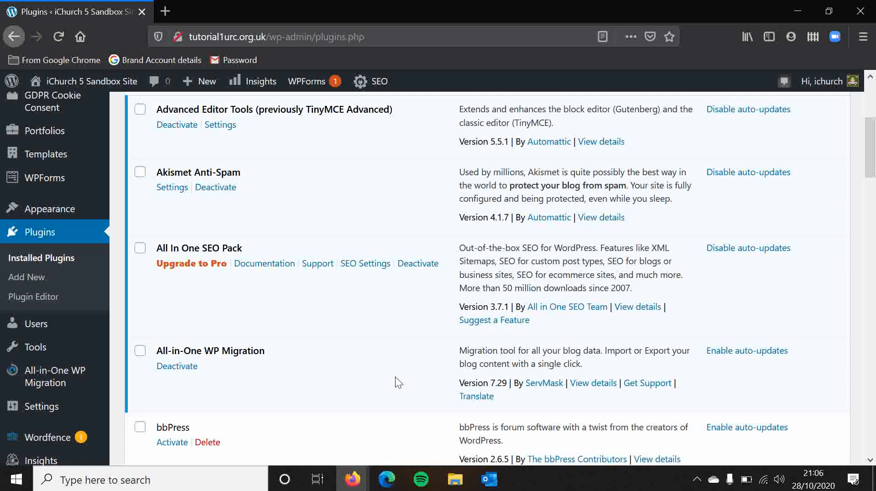
{"action": "scroll", "coordinate": [397, 379], "scroll_direction": "down", "scroll_amount": 5}
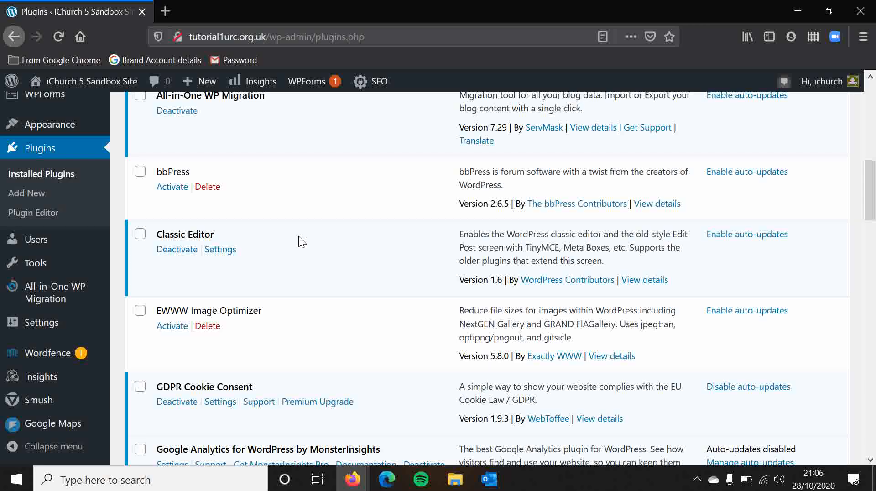
{"action": "scroll", "coordinate": [299, 237], "scroll_direction": "up", "scroll_amount": 7}
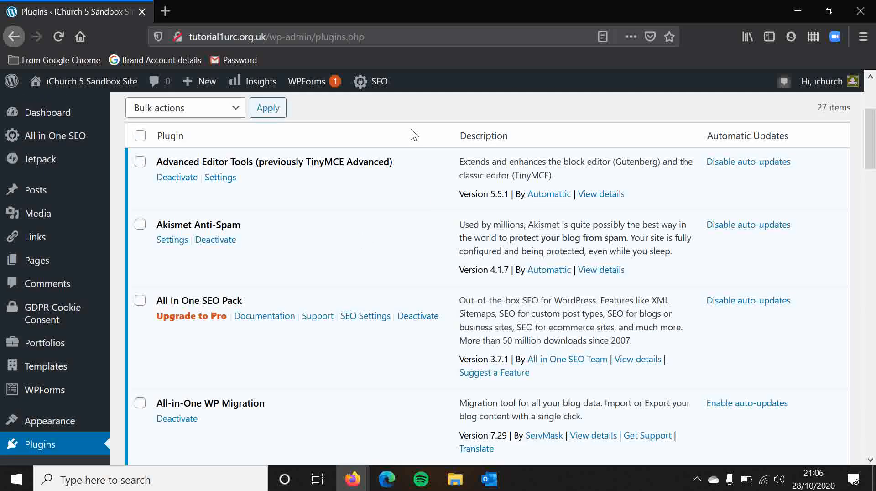
{"action": "scroll", "coordinate": [411, 128], "scroll_direction": "up", "scroll_amount": 3}
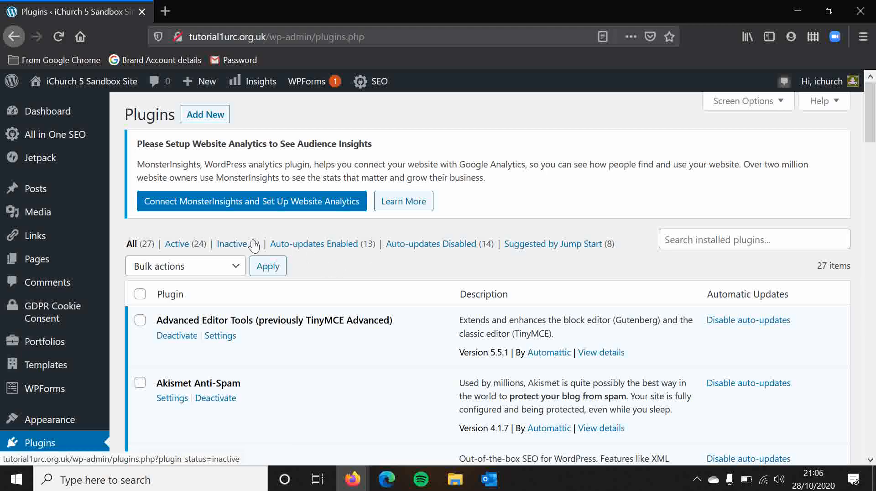
Filter the installed plugins to the inactive ones and delete bbPress, confirming the deletion.
{"action": "left_click", "coordinate": [237, 250]}
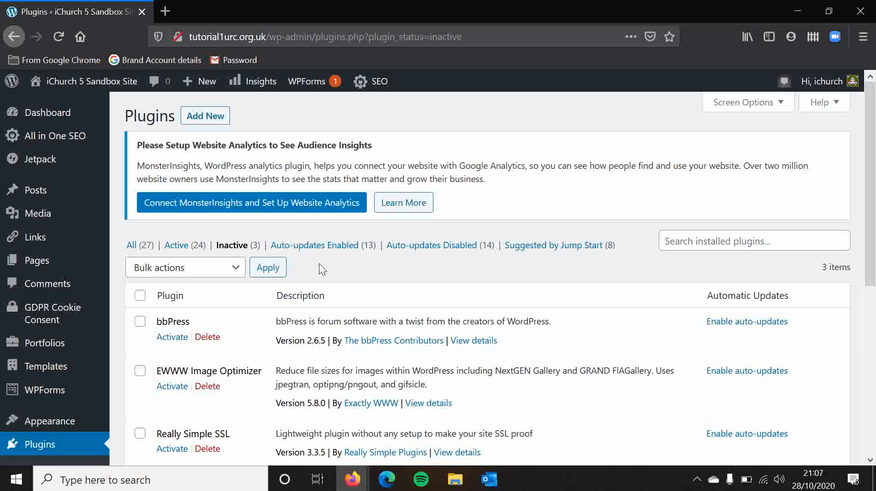
{"action": "scroll", "coordinate": [313, 264], "scroll_direction": "down", "scroll_amount": 3}
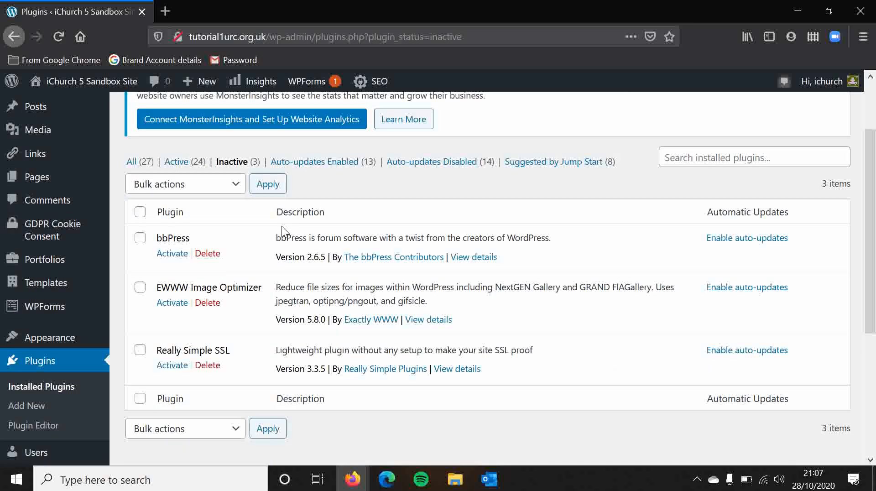
{"action": "left_click", "coordinate": [211, 255]}
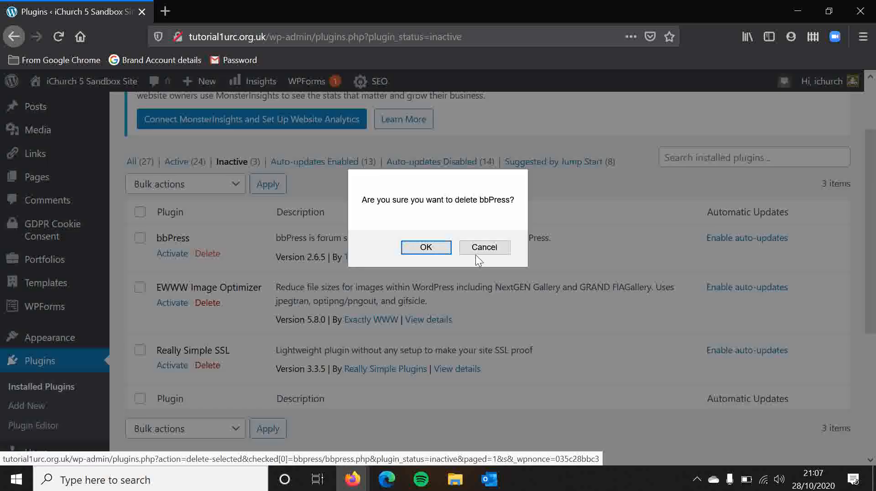
{"action": "left_click", "coordinate": [428, 253]}
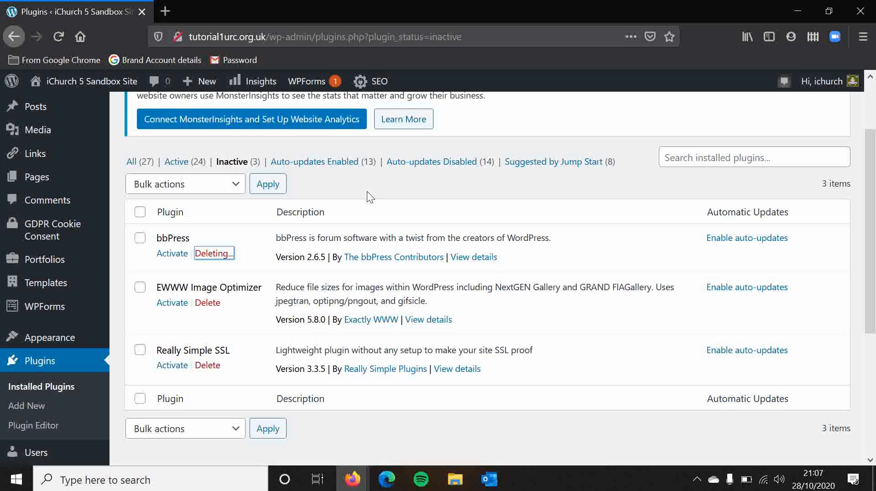
{"action": "double_click", "coordinate": [356, 185]}
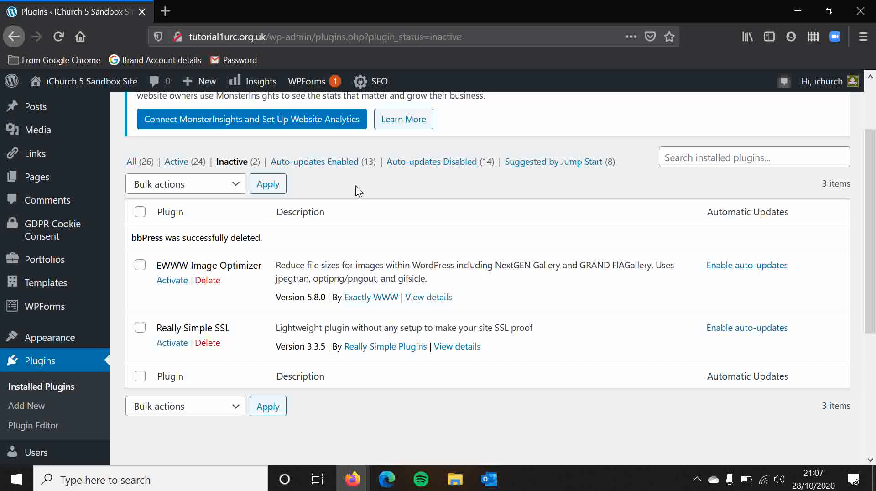
{"action": "scroll", "coordinate": [356, 185], "scroll_direction": "up", "scroll_amount": 3}
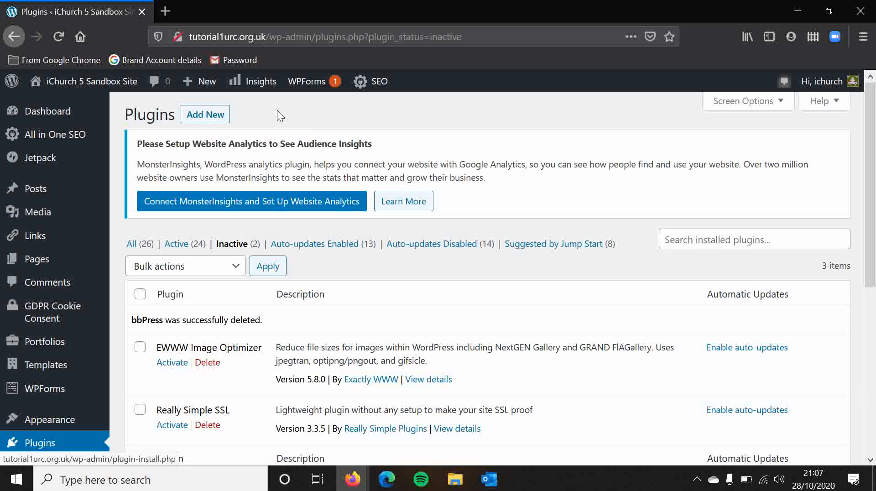
{"action": "scroll", "coordinate": [360, 289], "scroll_direction": "down", "scroll_amount": 2}
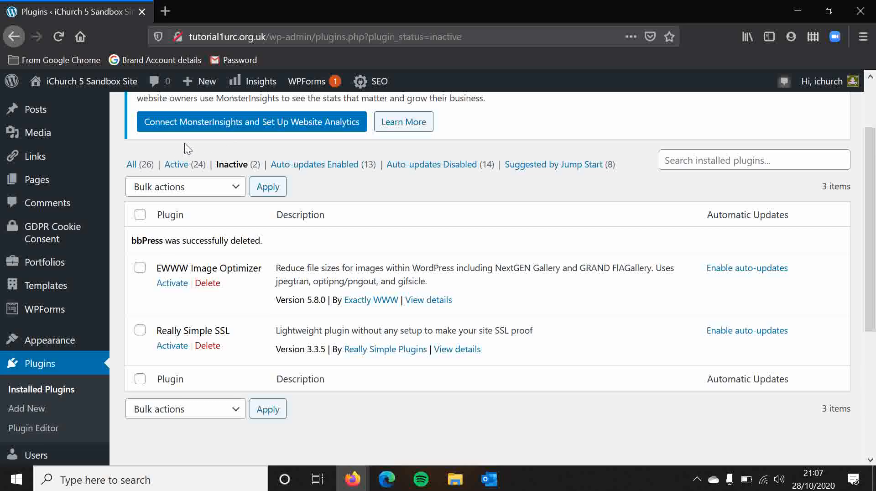
{"action": "scroll", "coordinate": [184, 143], "scroll_direction": "up", "scroll_amount": 3}
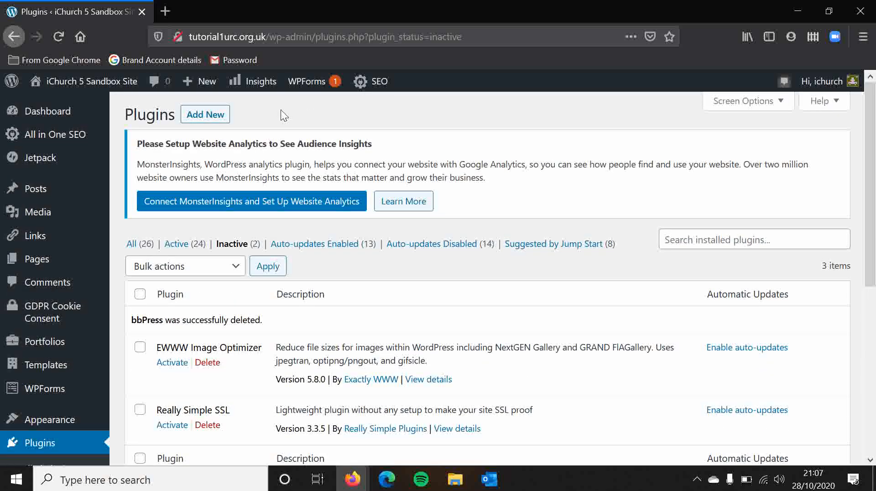